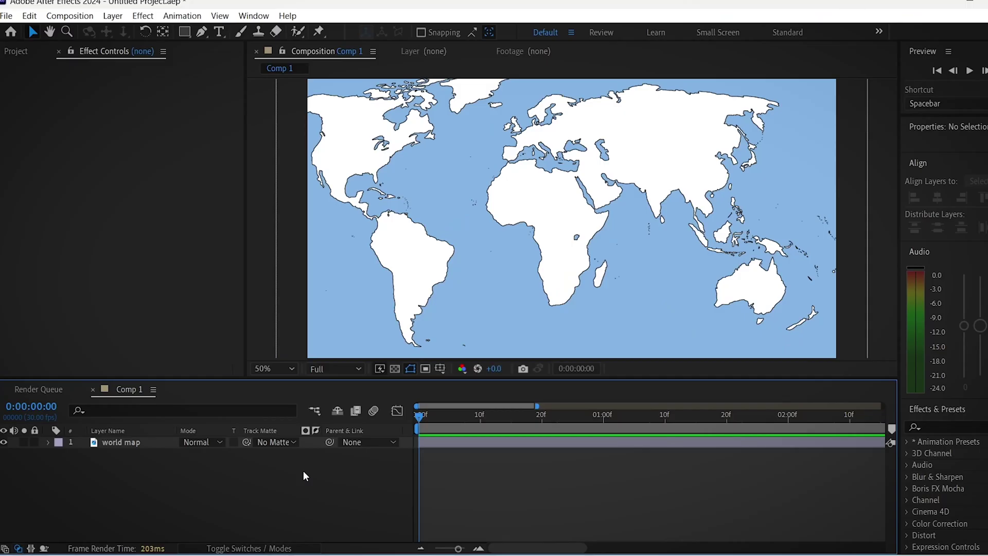
Step: Select the 'world map' layer in Comp 1's timeline
left_click(139, 444)
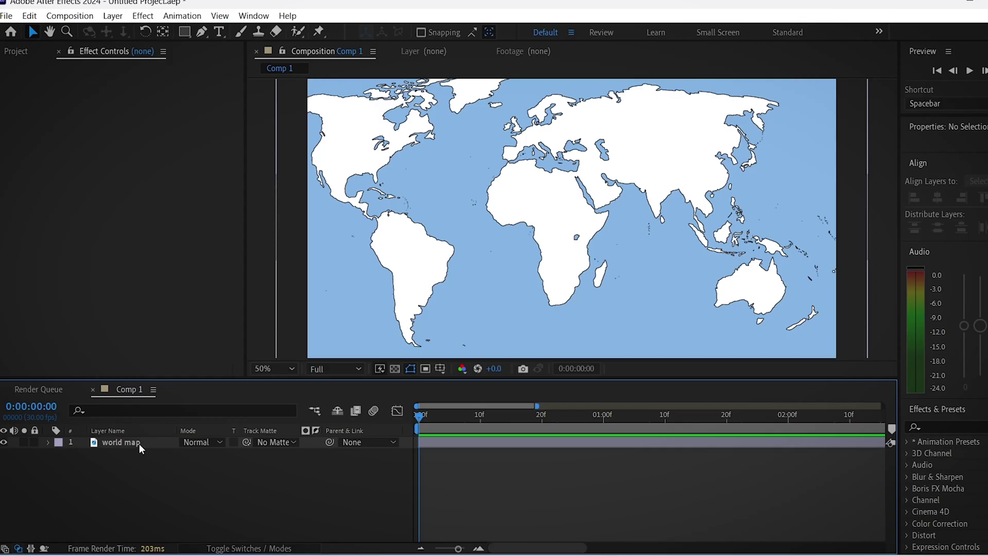
Step: Duplicate the world map layer as 'world map 2' and hide the original underneath
key("ctrl+d")
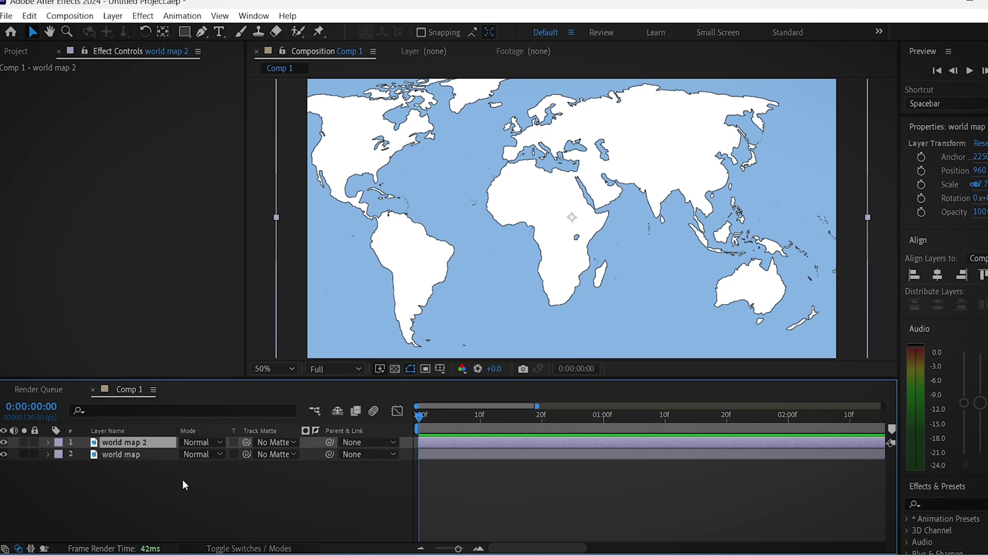
left_click(4, 454)
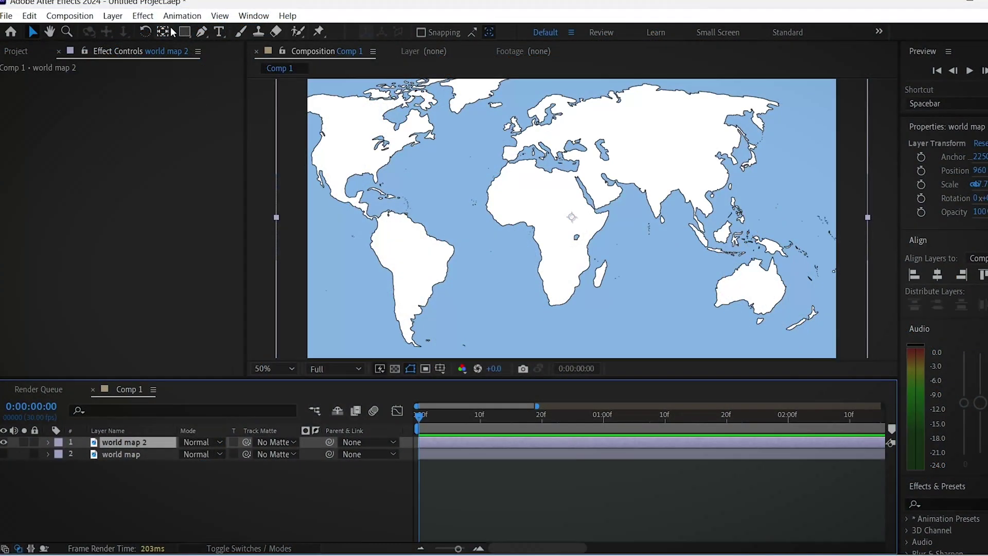
Step: Apply Color Key to world map 2, sampling the blue ocean as the key colour
left_click(143, 16)
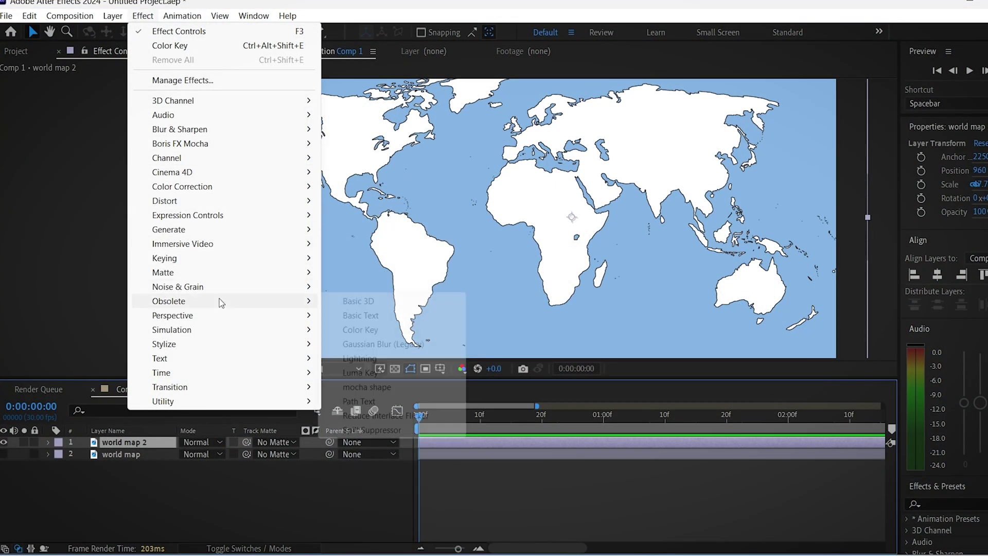
mouse_move(222, 304)
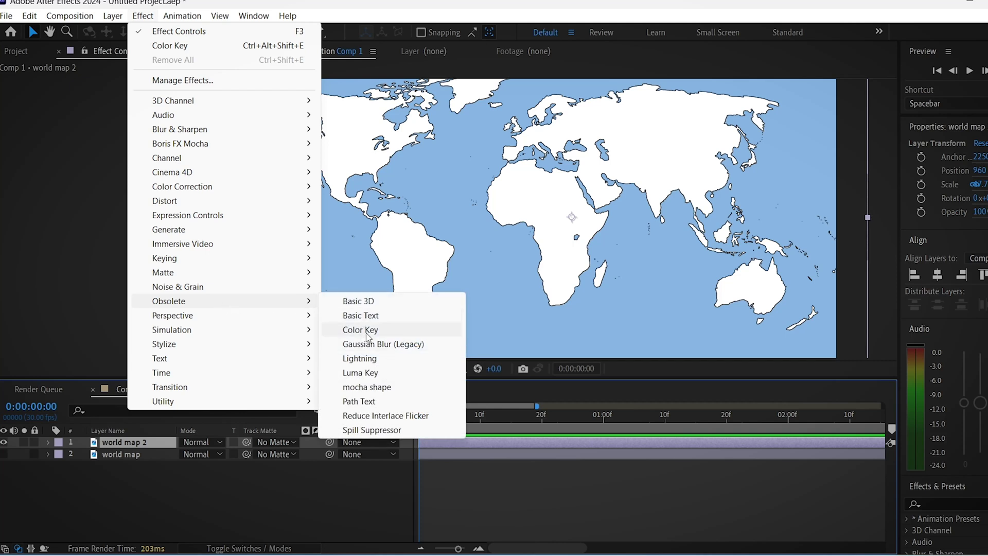
left_click(367, 334)
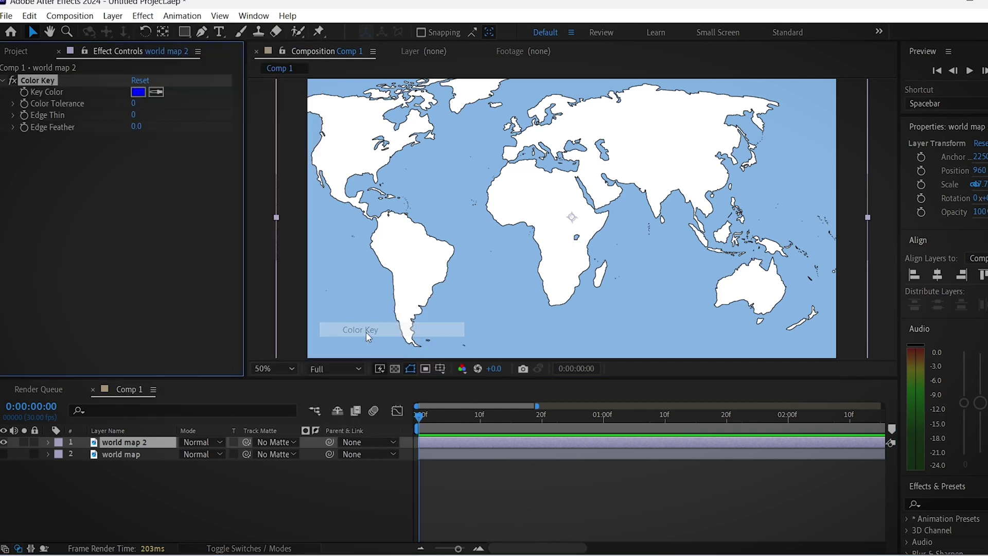
left_click(156, 92)
left_click(505, 267)
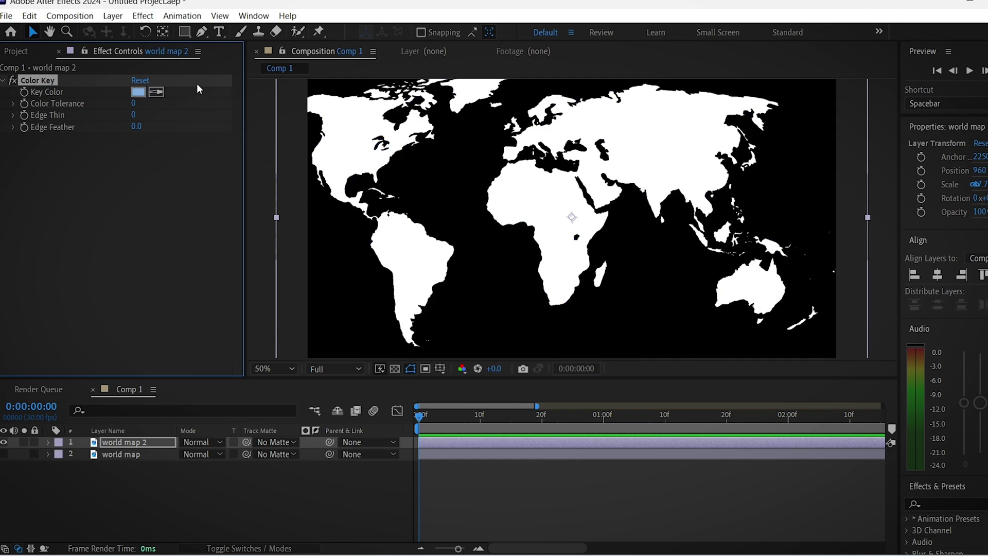
Step: Add a Fill effect coloured FF2626 at 35% opacity to world map 2's continents
left_click(142, 16)
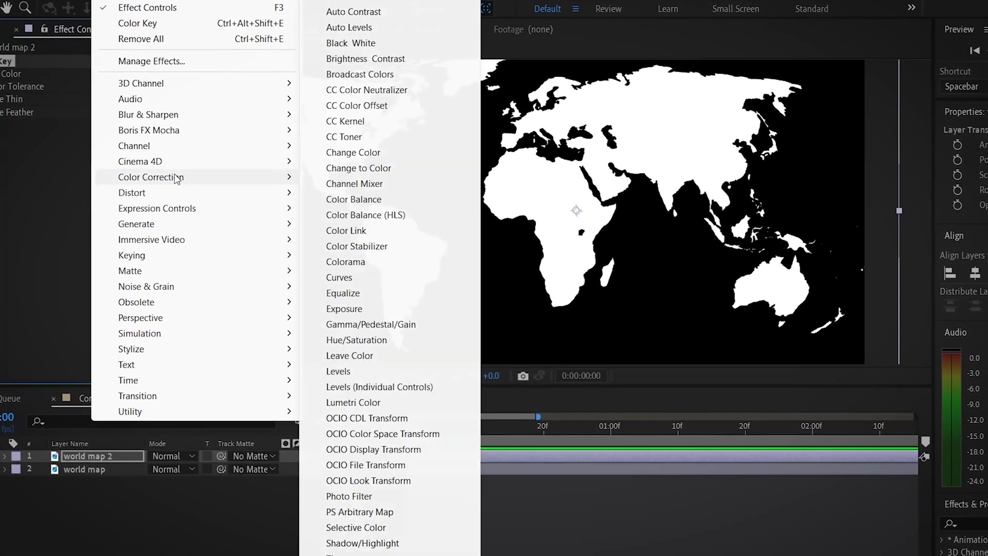
mouse_move(218, 225)
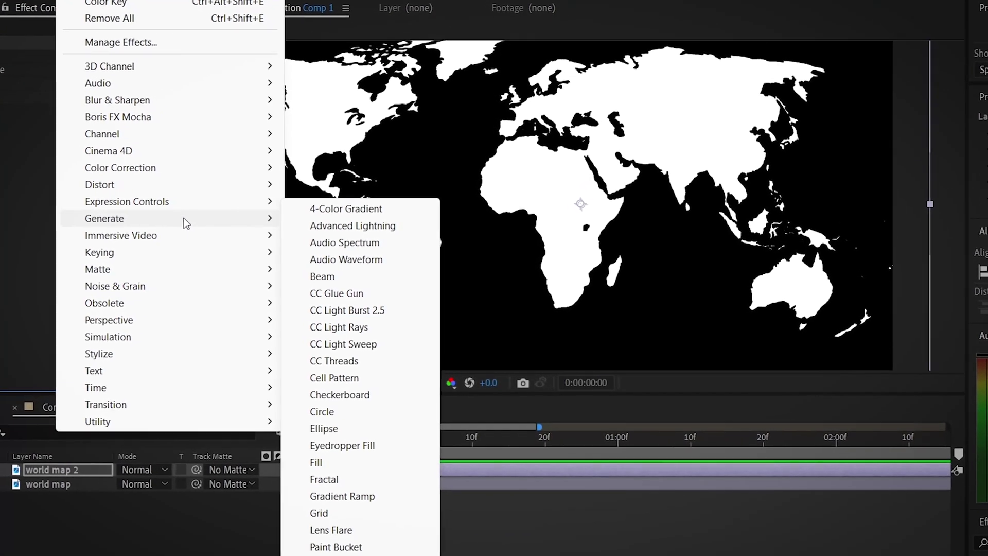
left_click(336, 465)
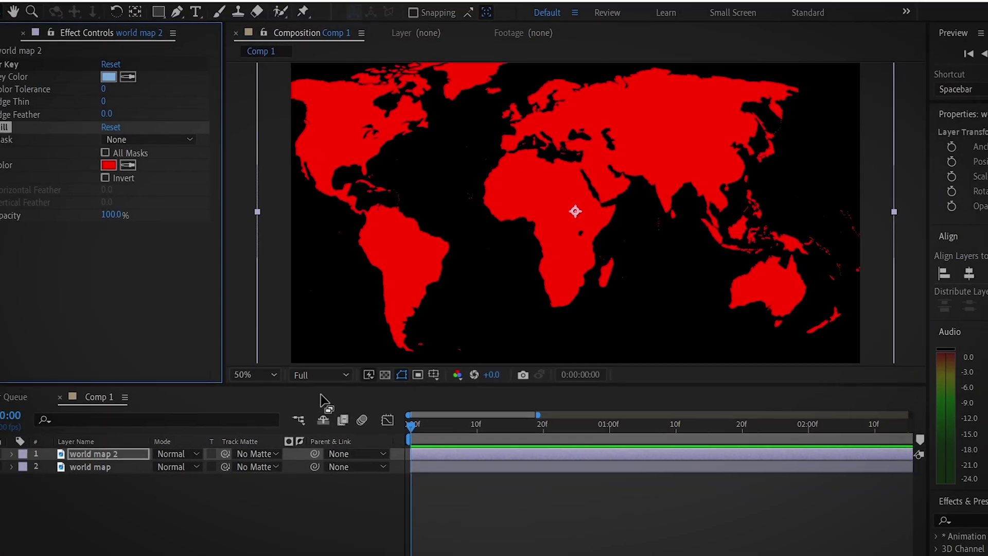
left_click(109, 165)
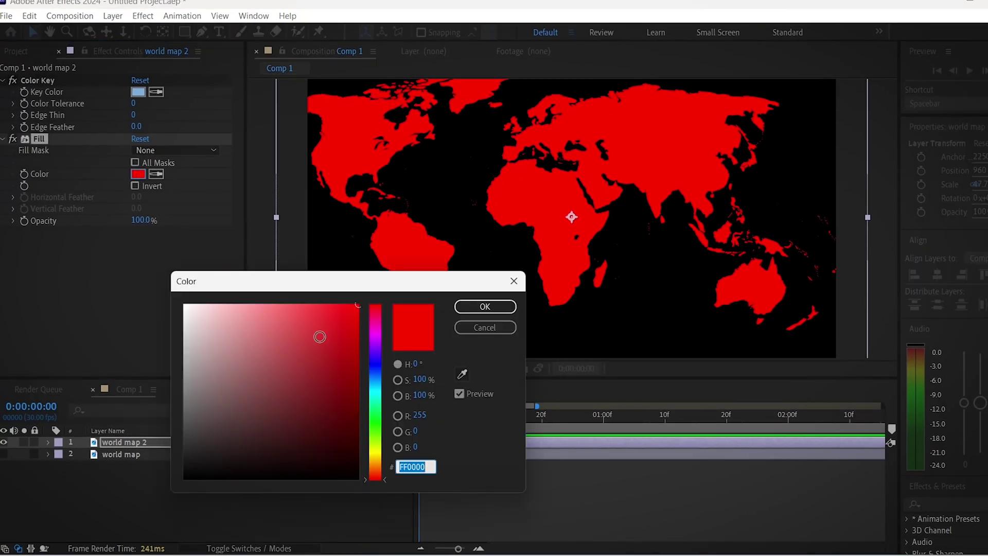
mouse_move(320, 337)
left_mouse_down()
mouse_move(320, 292)
mouse_move(334, 293)
left_mouse_up()
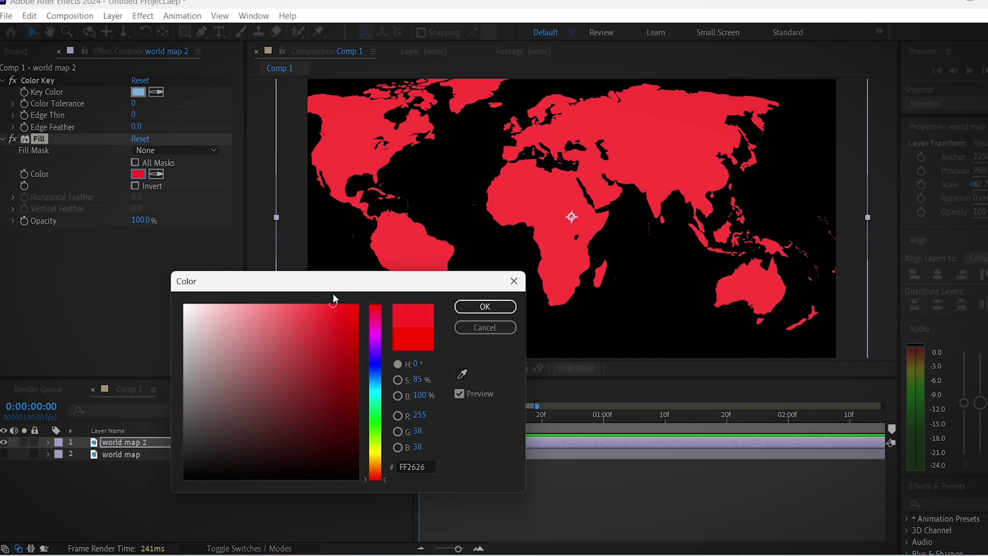
left_click(483, 307)
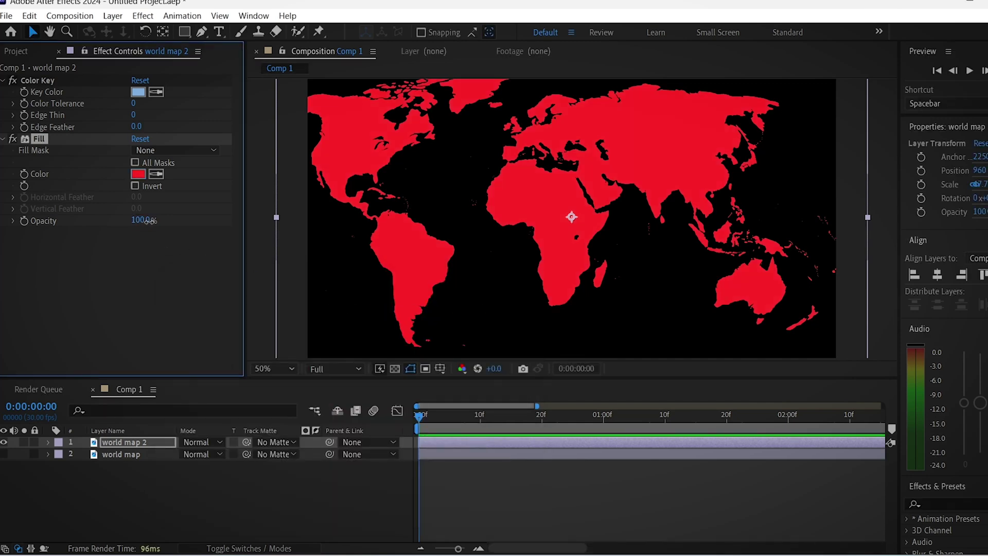
left_click(149, 220)
left_click(160, 284)
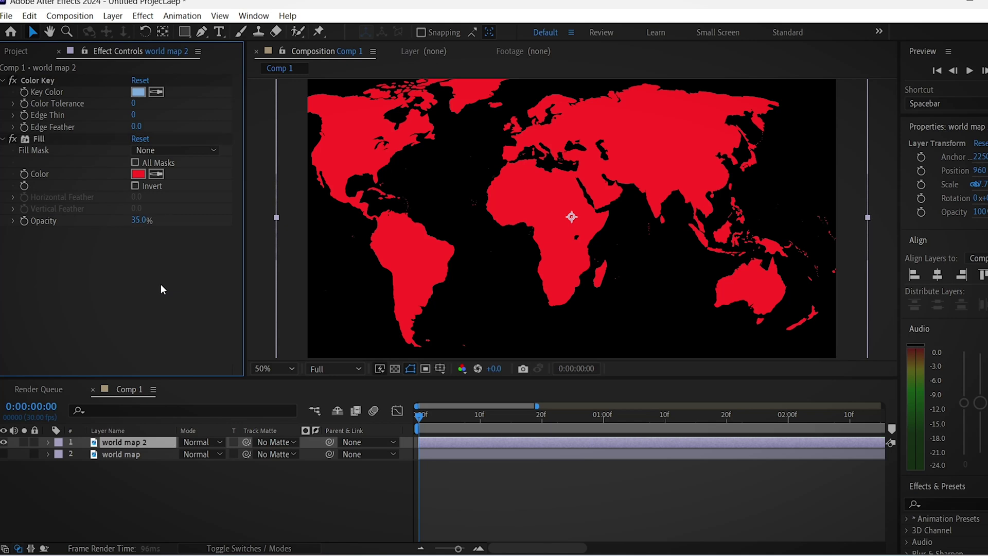
Step: Unhide the original world map, toggle the tinted copy to compare, then deselect layers
left_click(3, 454)
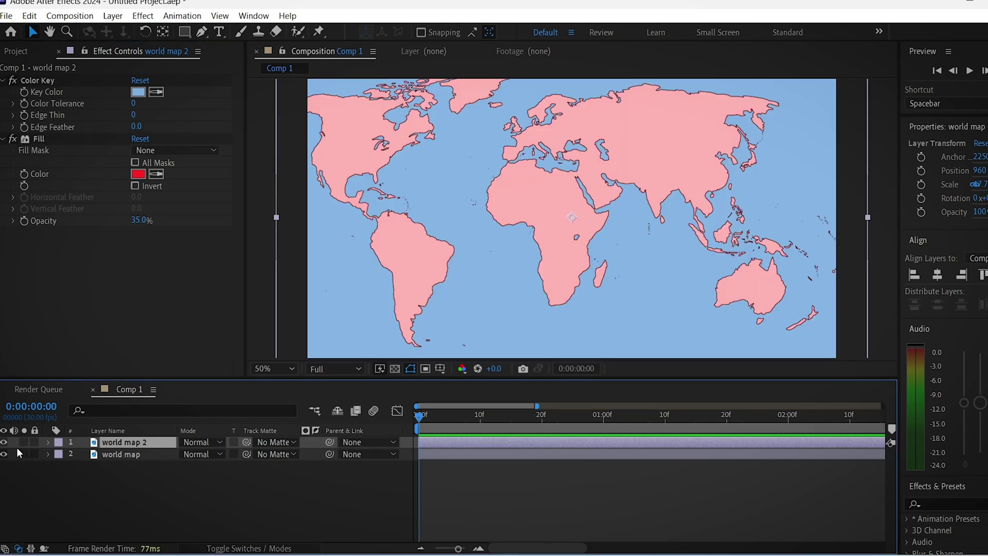
left_click(4, 445)
left_click(4, 445)
left_click(366, 498)
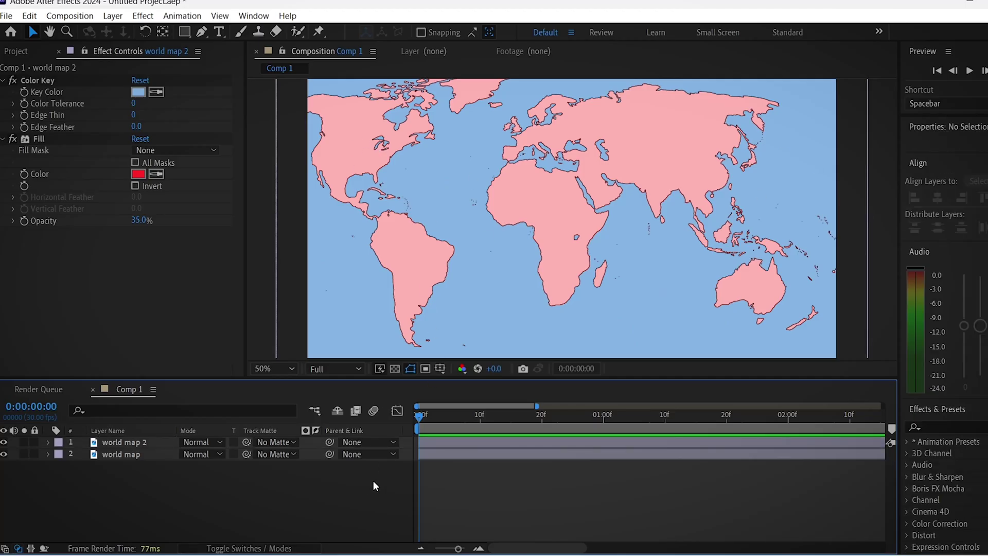
Step: Draw a closed Pen-tool mask on world map 2 around north-west Africa
key("g")
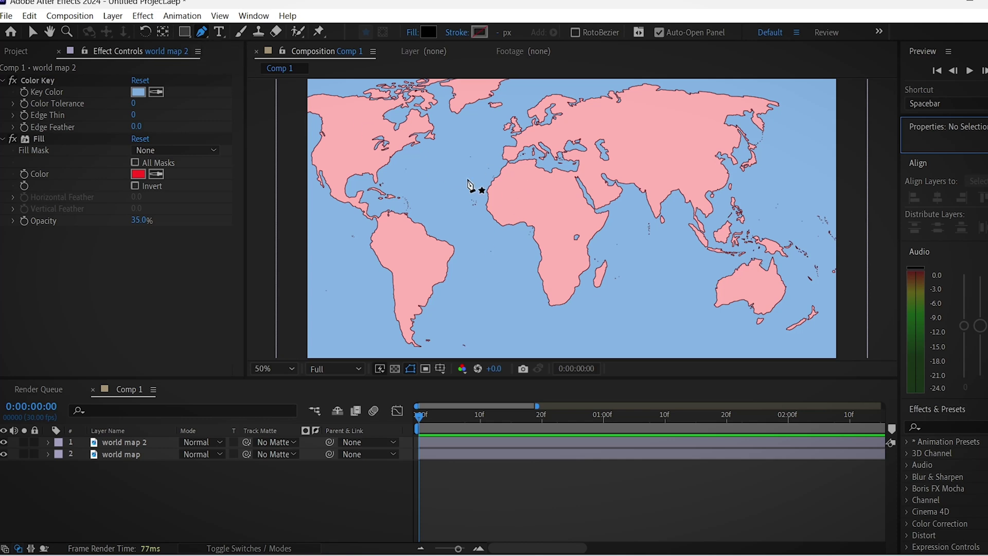
left_click(534, 162)
left_click(532, 155)
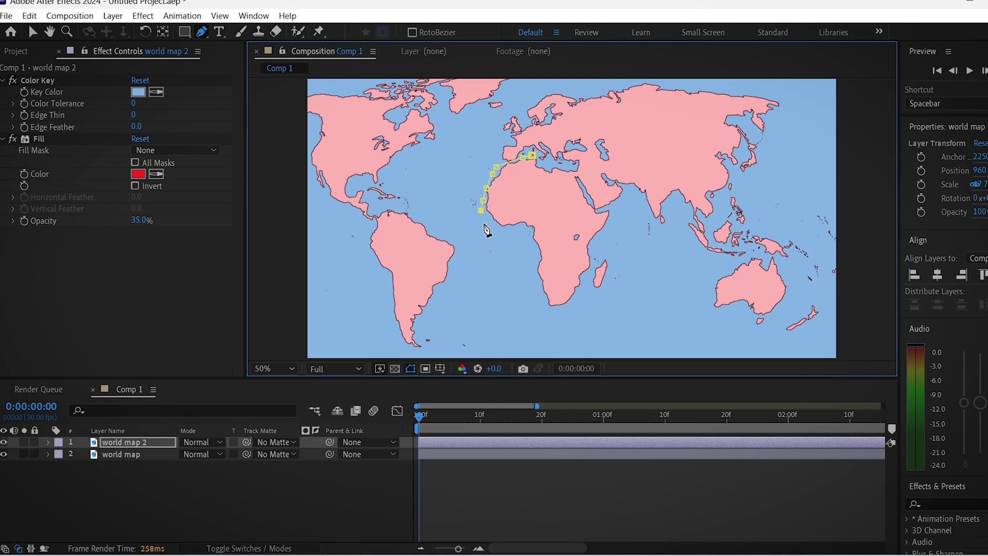
left_click(510, 232)
left_click(534, 159)
left_click(319, 485)
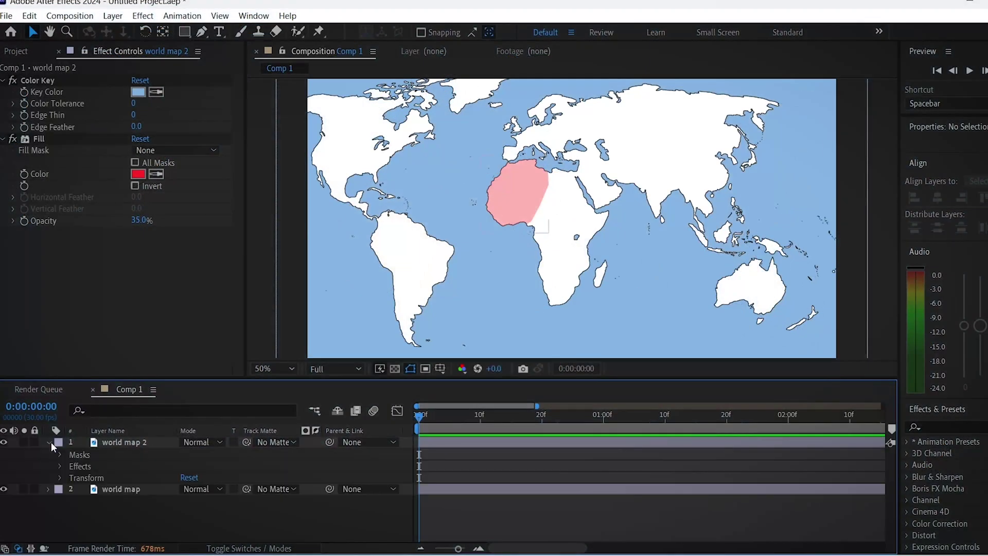
Step: Keyframe Mask Expansion and Feather at 3 s, with expansion -165 and feather 74 at the start
left_click(59, 455)
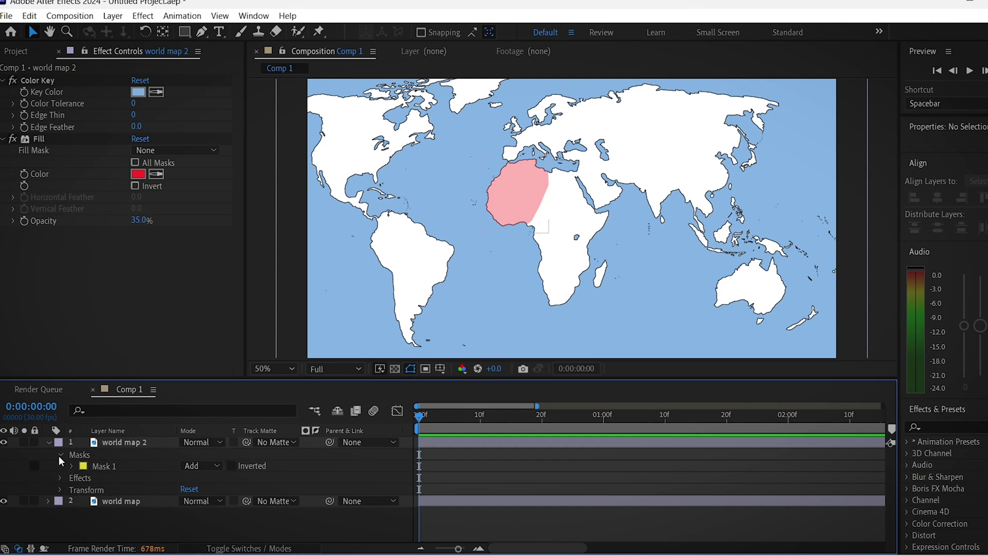
left_click(72, 466)
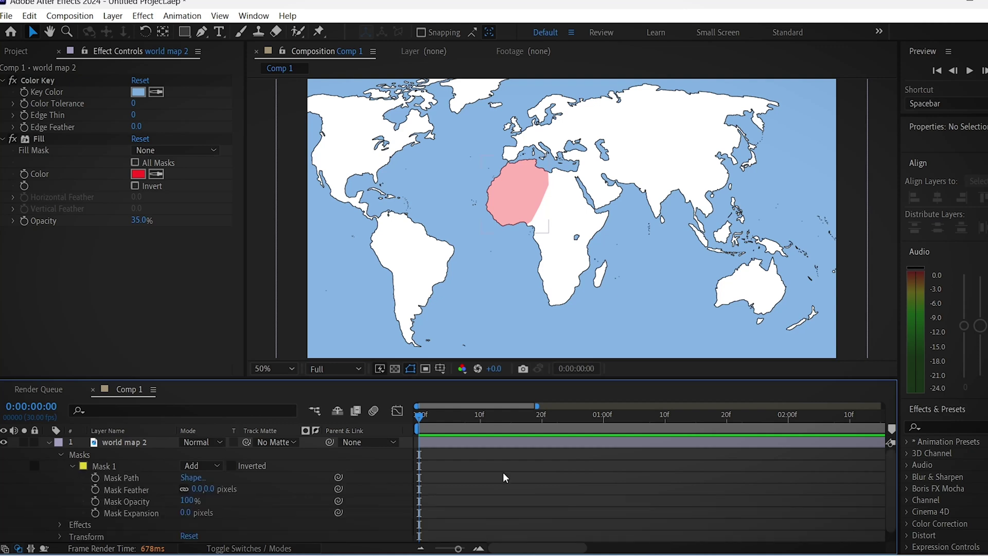
left_click_drag(420, 414, 536, 415)
left_click(96, 513)
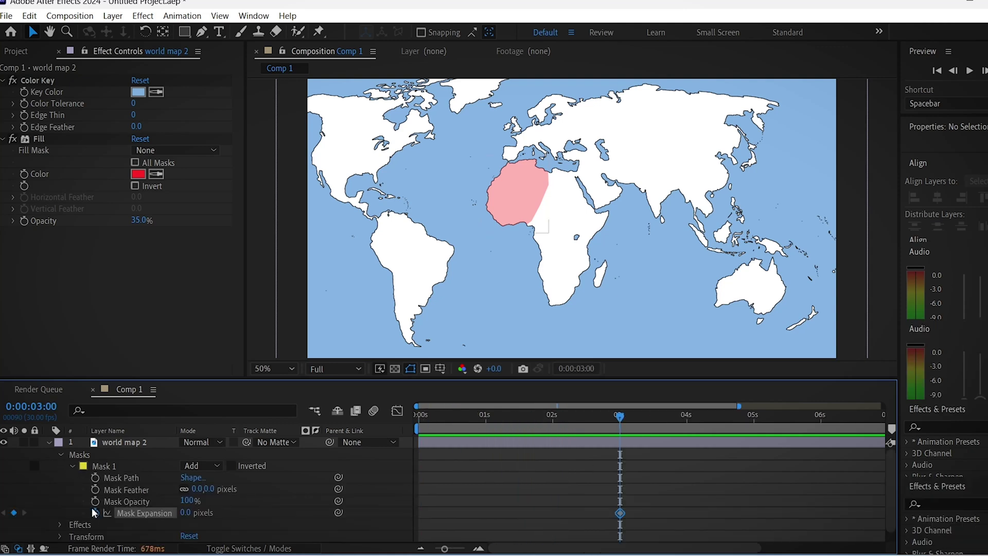
left_click(95, 489)
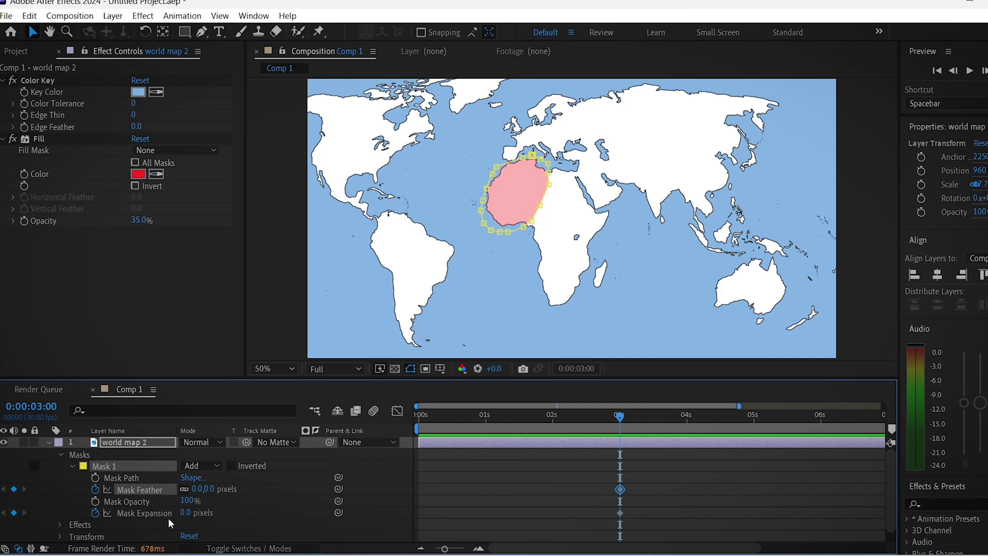
left_click_drag(623, 413, 389, 422)
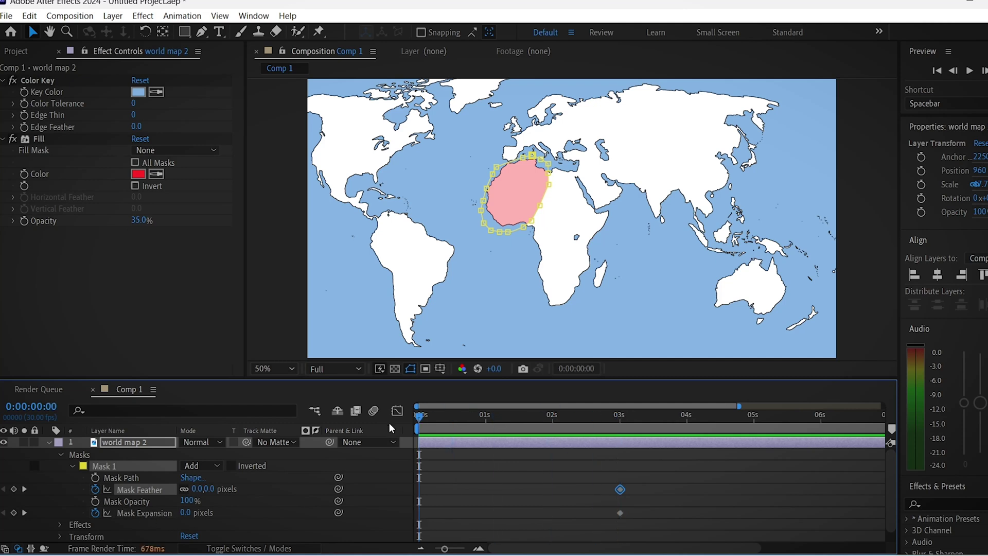
left_click_drag(185, 515, 27, 512)
left_click_drag(197, 489, 213, 491)
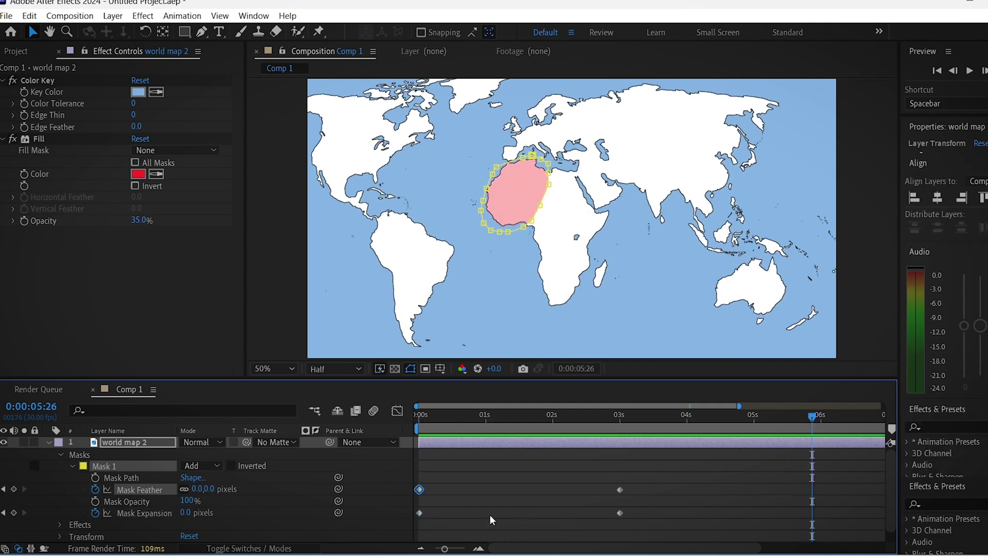
Step: Apply Easy Ease to the four mask keyframes and play back the growing highlight
left_click_drag(650, 465, 396, 525)
right_click(621, 513)
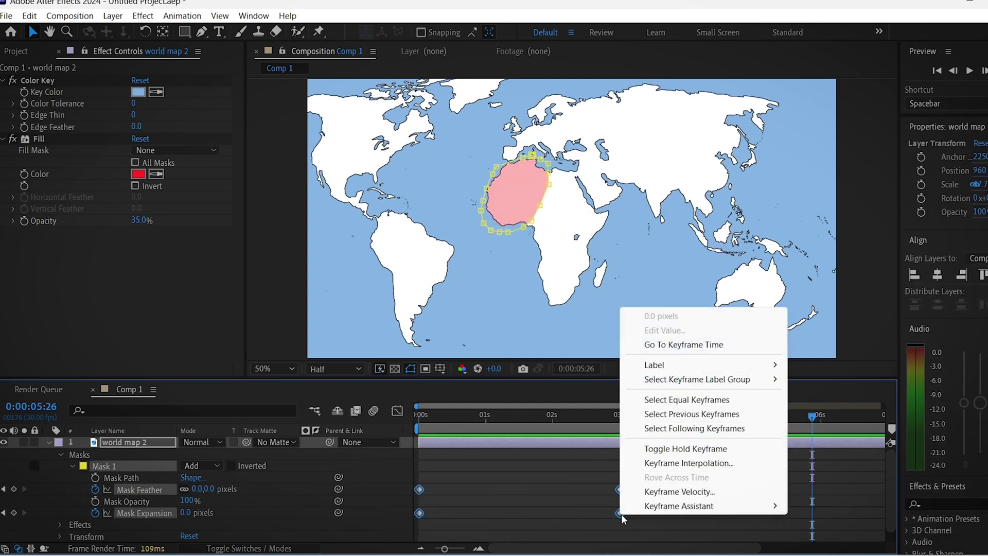
mouse_move(684, 506)
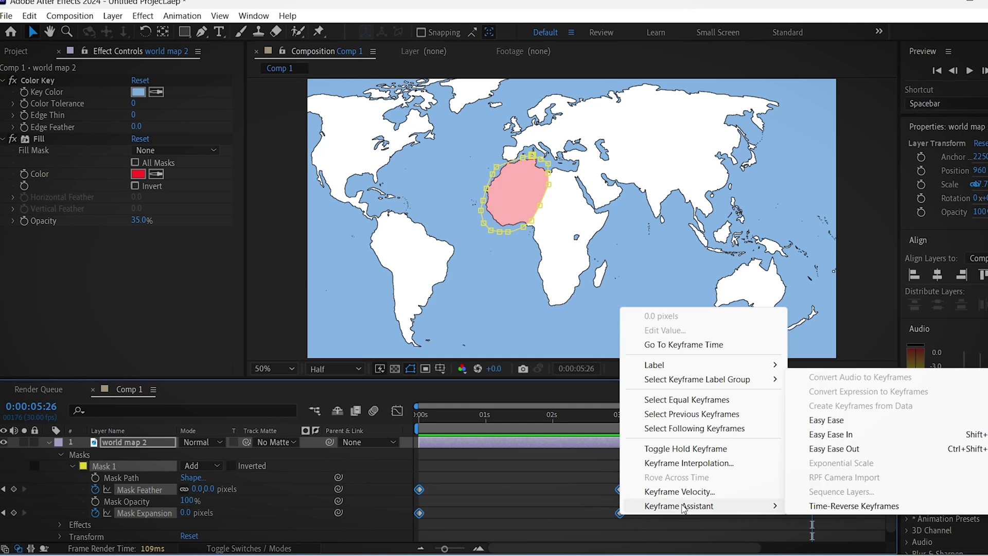
left_click(860, 421)
key("F9")
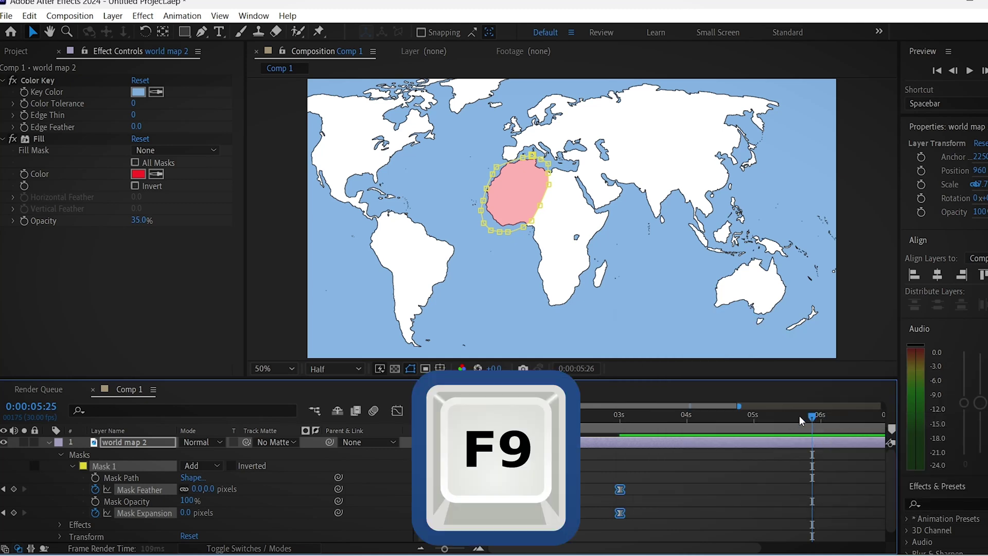
left_click_drag(799, 415, 509, 416)
key("space")
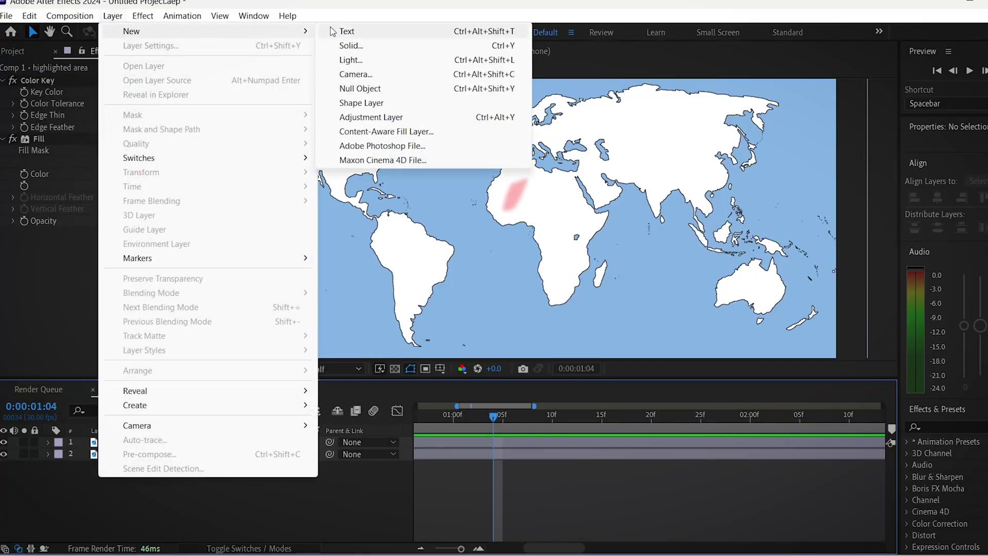
Step: Create a new text layer reading 'example'
key("Escape")
key("ctrl+alt+shift+t")
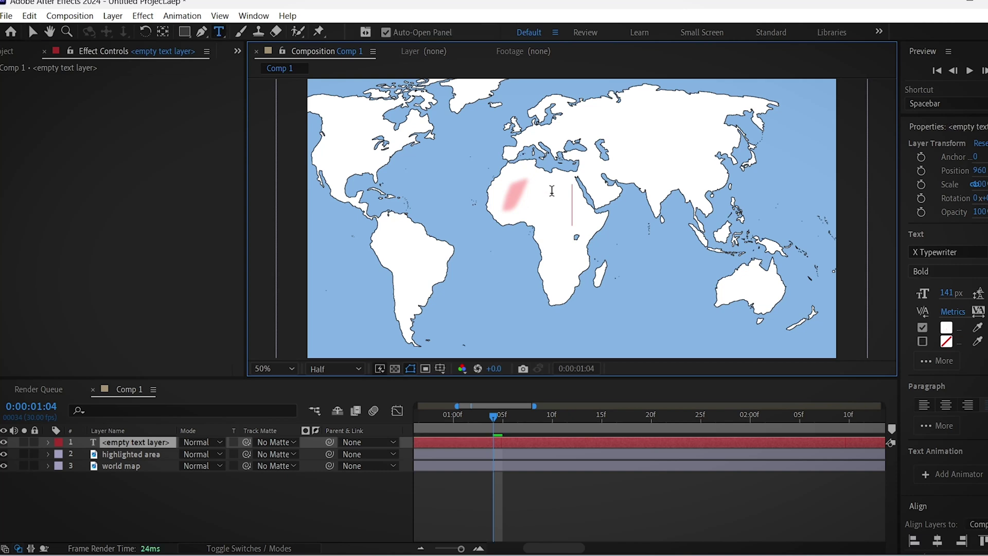
type("example")
key("Escape")
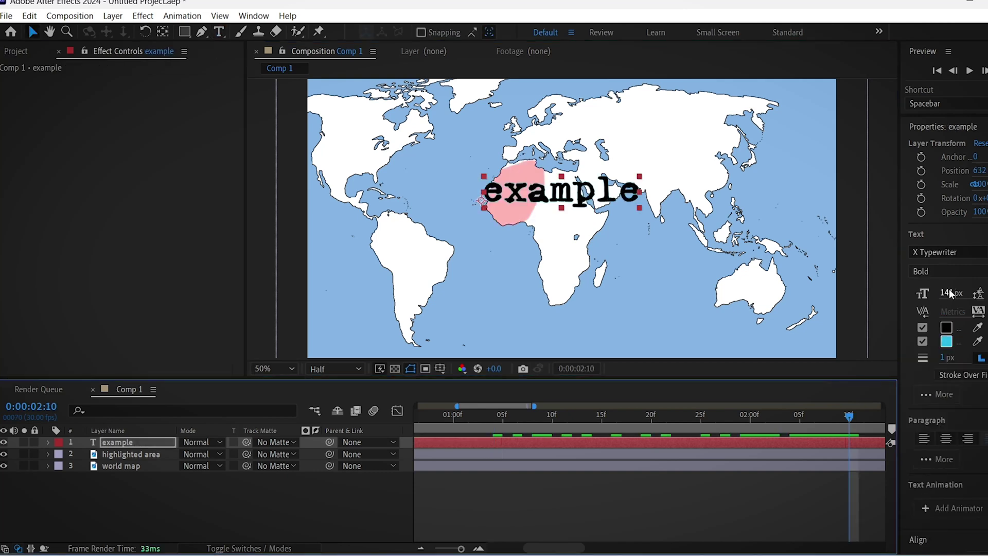
Step: Shrink the label to 45 px, place it on the highlight and rotate it slightly counter-clockwise
left_click_drag(950, 293, 893, 294)
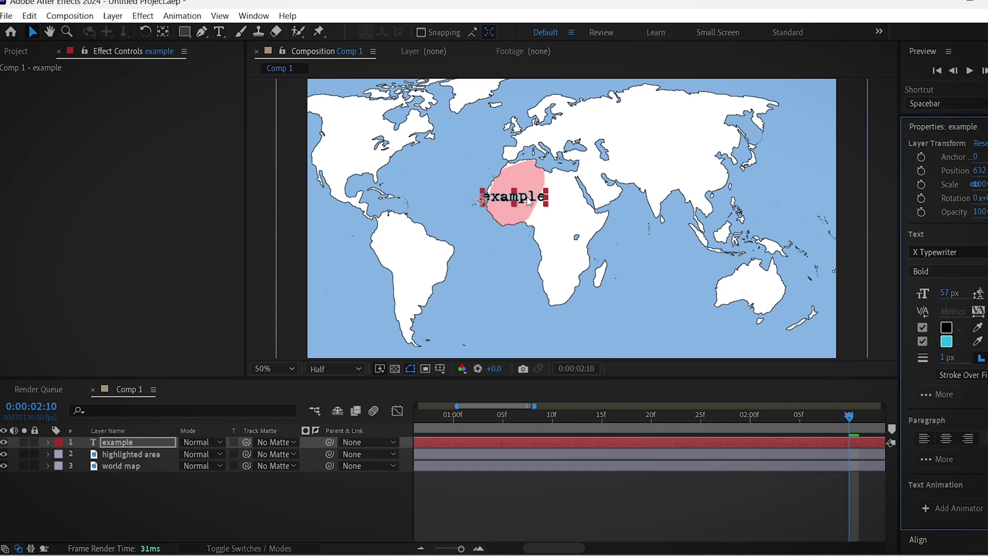
left_click_drag(528, 199, 537, 190)
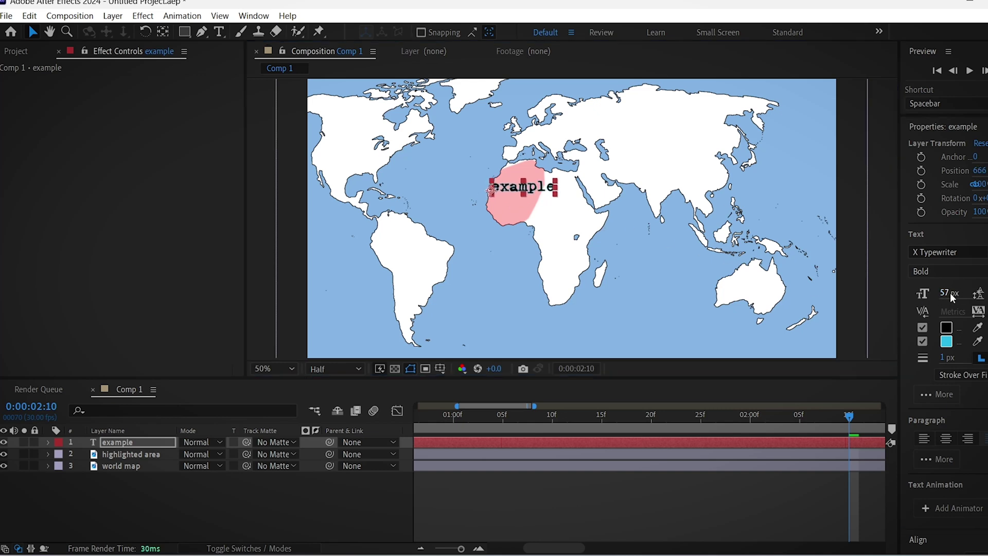
left_click_drag(953, 293, 941, 293)
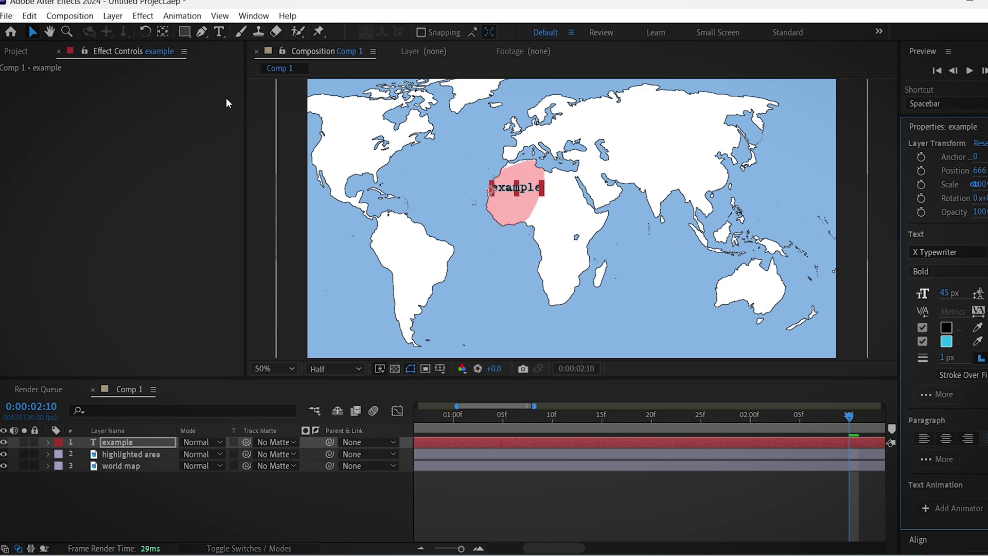
key("w")
mouse_move(542, 189)
left_mouse_down()
mouse_move(540, 169)
mouse_move(528, 184)
left_mouse_up()
key("v")
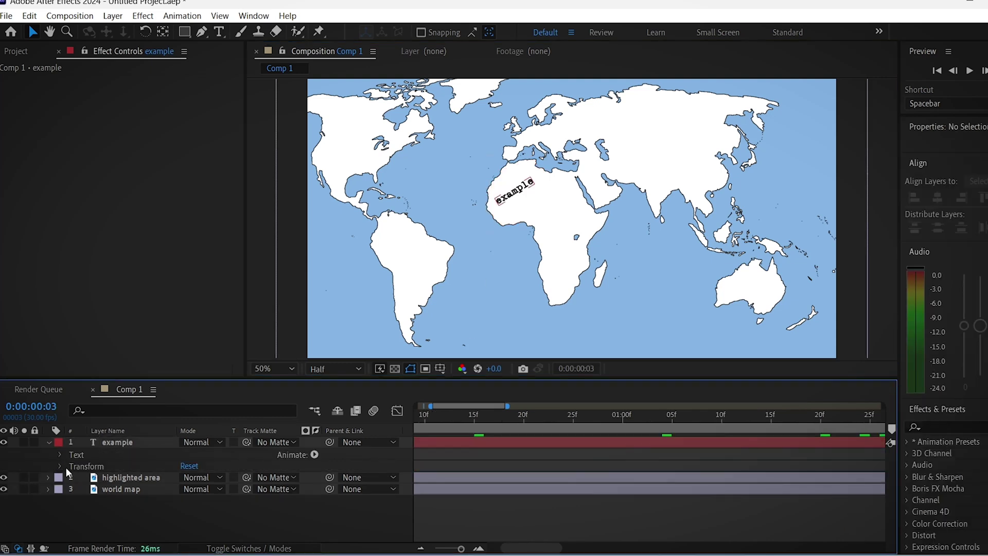
Step: Pre-compose the example, highlighted area and world map layers into 'growing ink map'
left_click(48, 441)
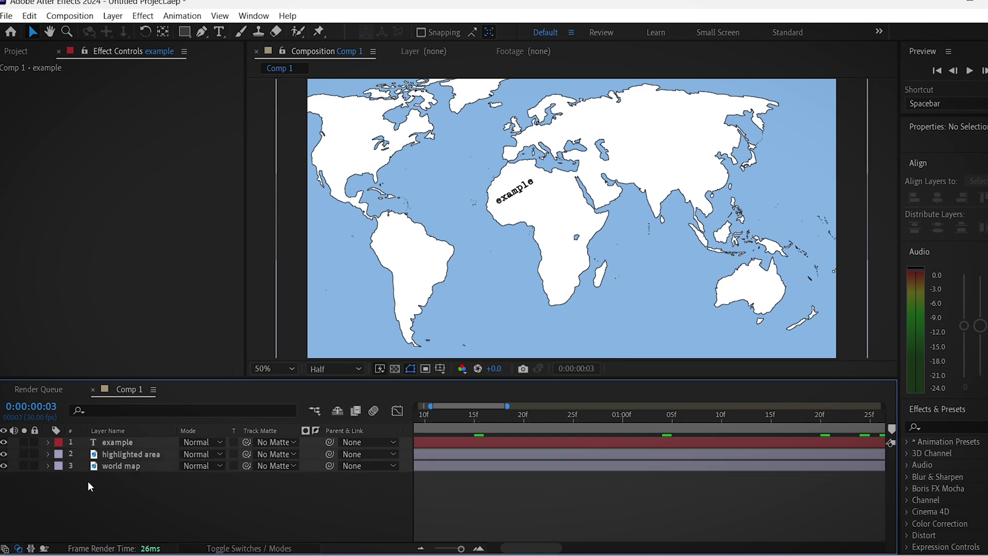
left_click_drag(118, 499, 121, 441)
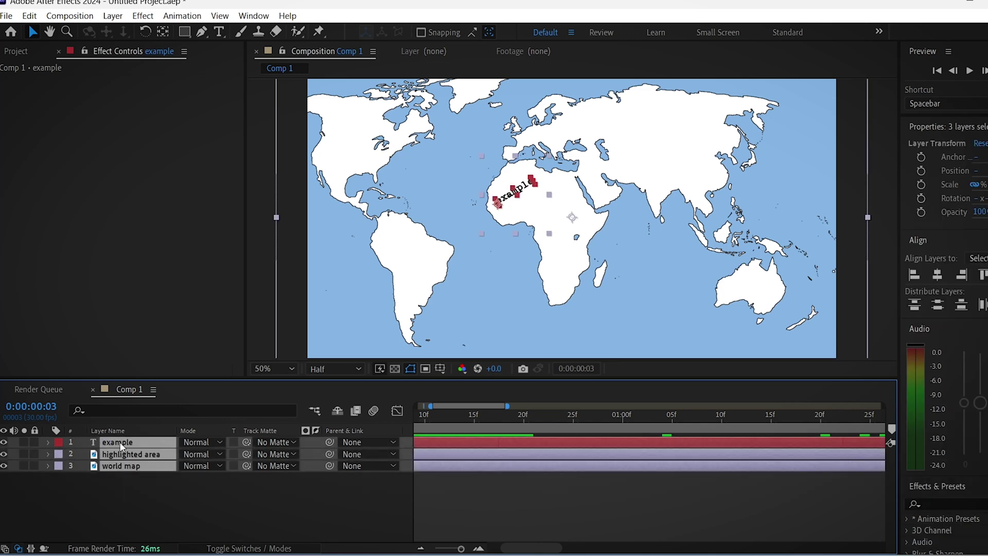
right_click(120, 444)
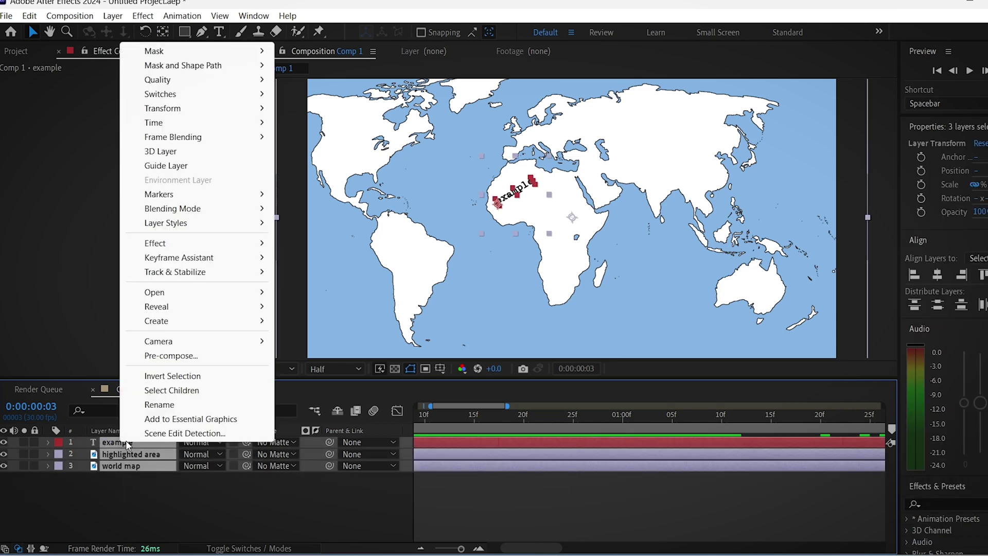
left_click(173, 356)
type("growing ink map")
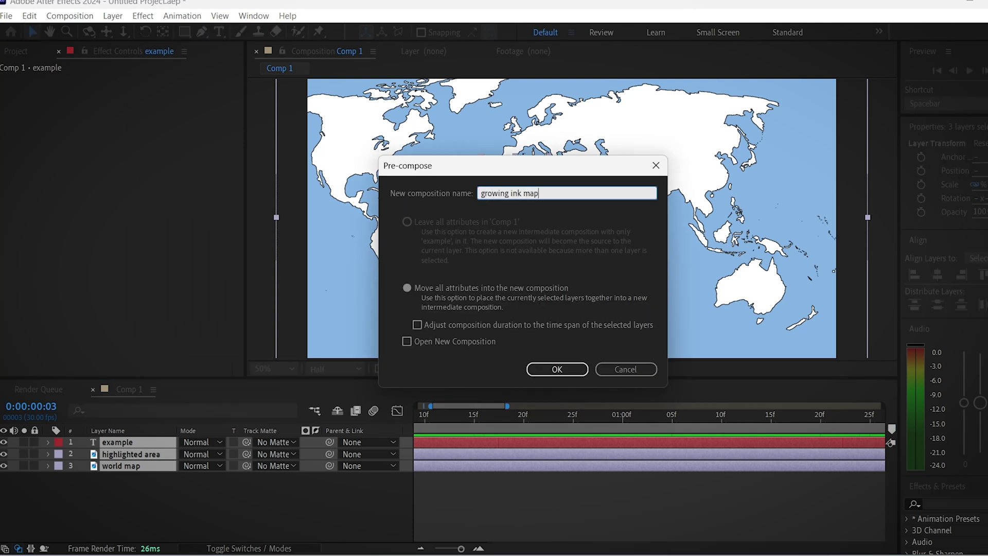
key("Return")
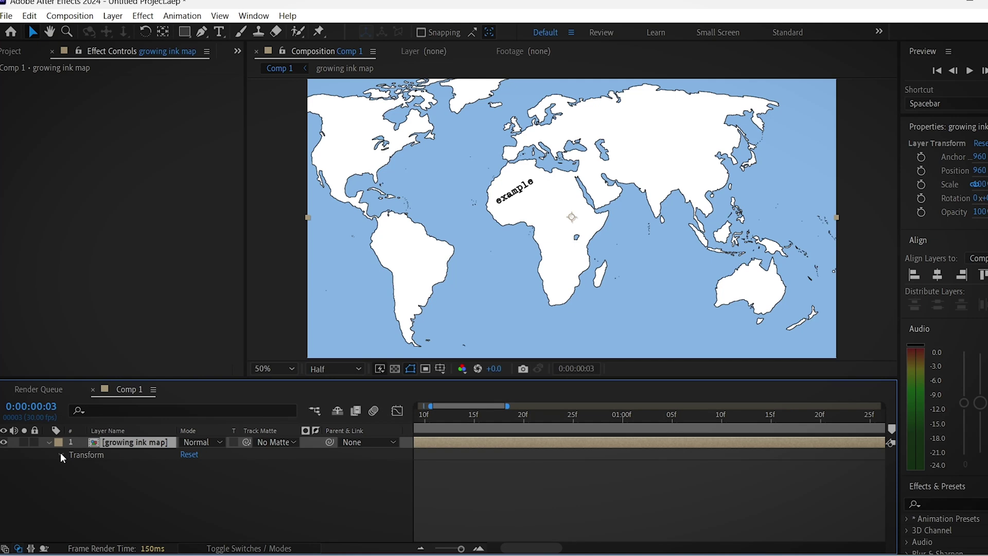
Step: Set starting Position, Scale and Rotation keyframes at 0:00 on growing ink map
left_click(59, 453)
key("Home")
left_click(83, 478)
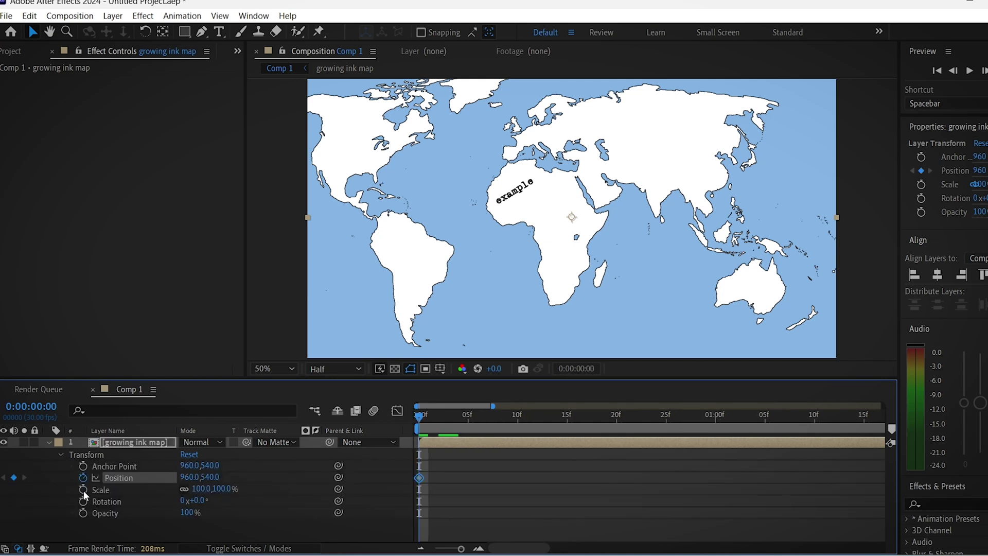
left_click(83, 489)
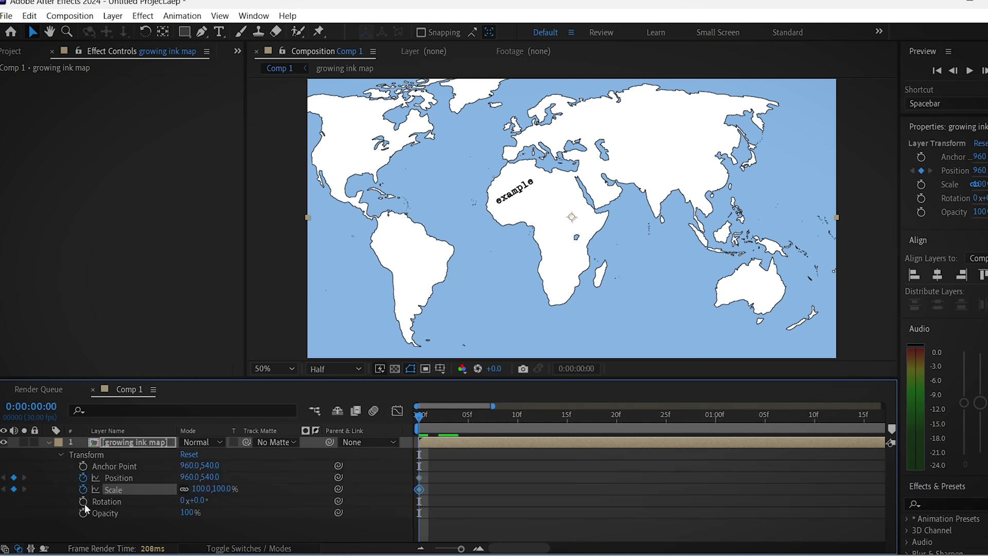
left_click(83, 501)
scroll(540, 435, "right", 8)
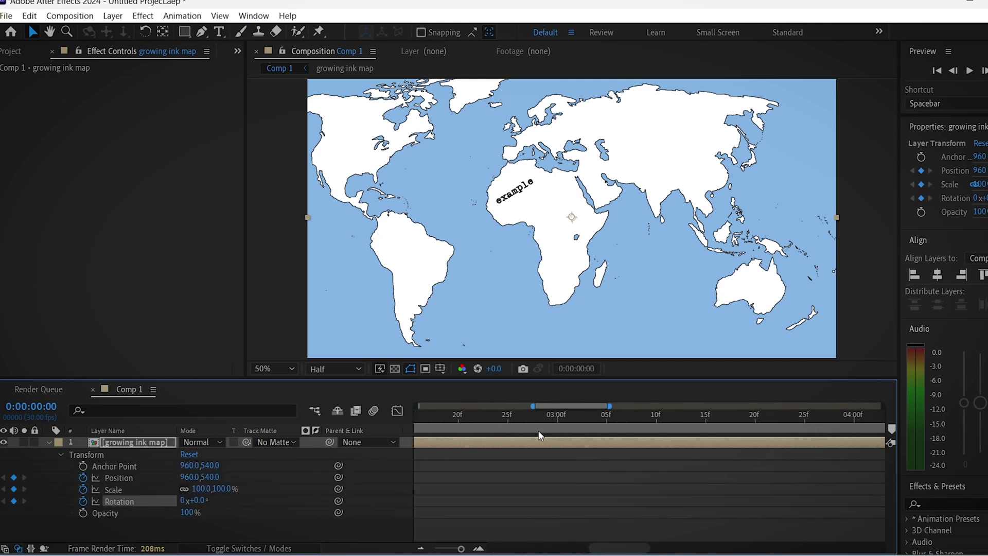
left_click_drag(462, 548, 435, 547)
Step: At 2:19, zoom the map to 192% scale and position it at 1307, 799
left_click_drag(509, 418, 541, 424)
left_click_drag(201, 489, 232, 485)
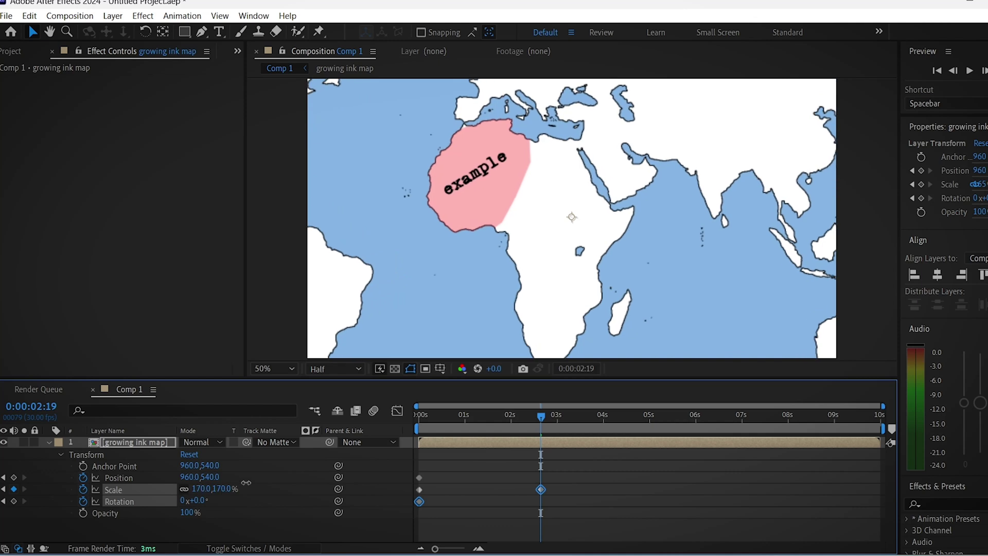
left_click_drag(246, 482, 401, 478)
left_click(213, 478)
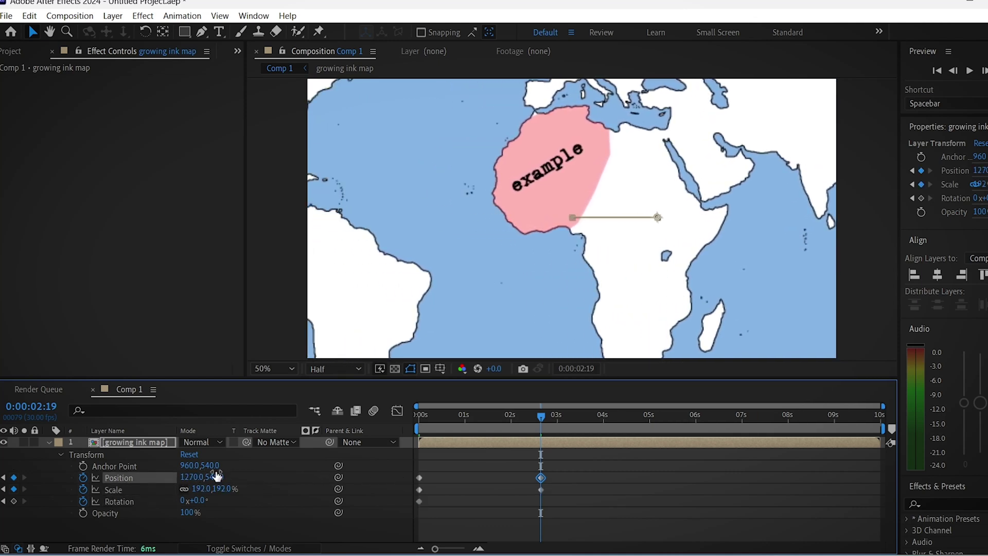
left_click_drag(216, 477, 362, 475)
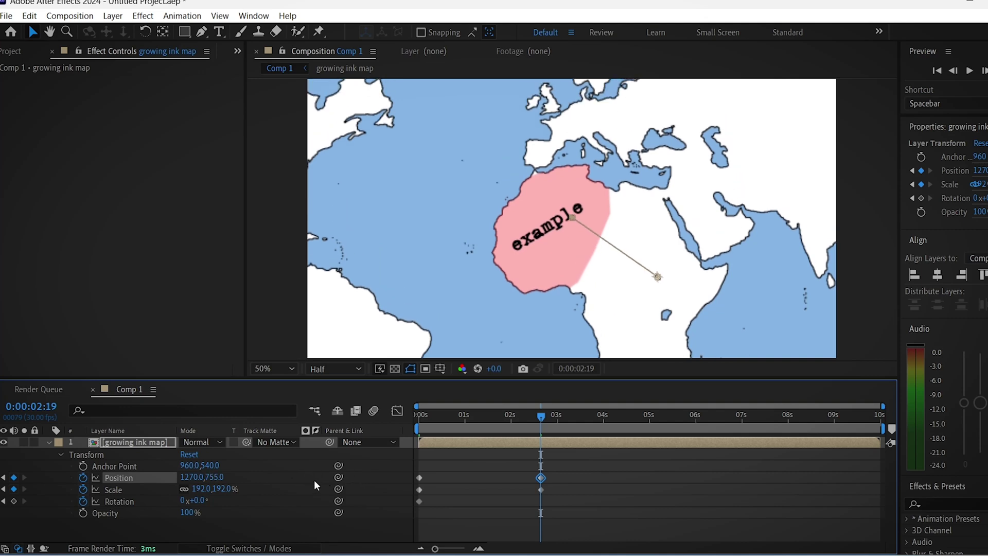
left_click_drag(191, 478, 221, 477)
left_click_drag(540, 415, 582, 442)
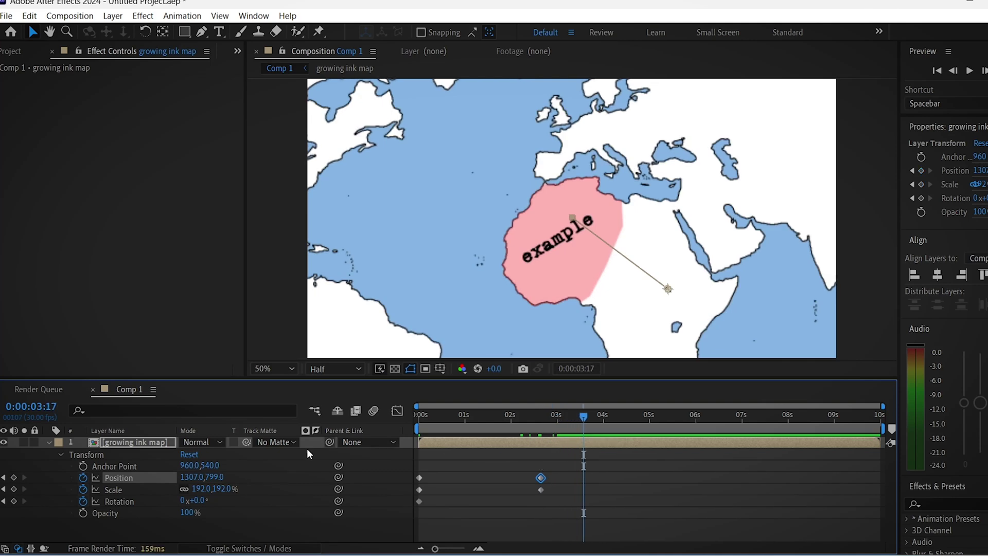
Step: Keyframe Rotation at −10°, then review the zoom and select all transform keyframes
left_click(198, 499)
type("-10")
left_click(394, 523)
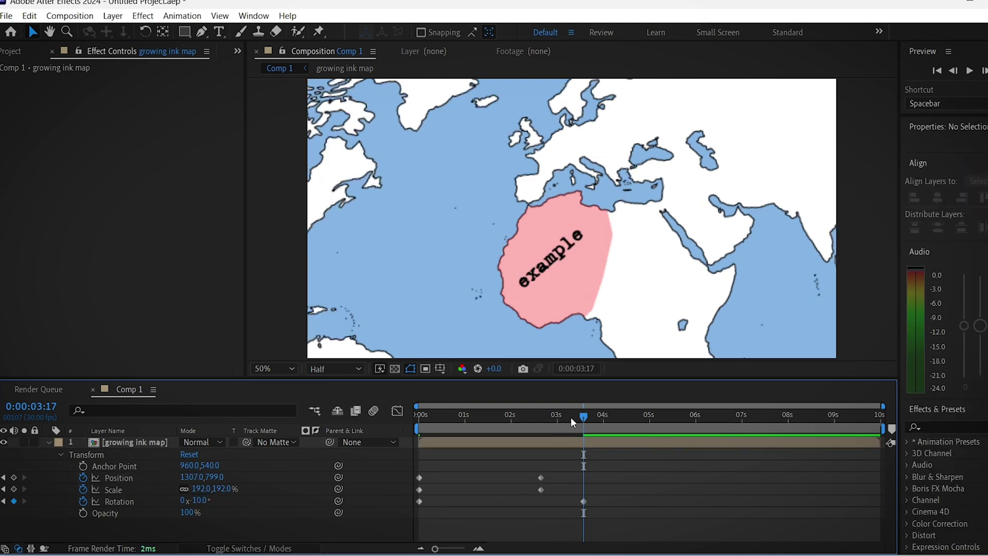
left_click_drag(571, 417, 615, 437)
left_click_drag(660, 467, 399, 515)
Step: Apply Easy Ease to the selected Position, Scale and Rotation keyframes of the growing ink map
right_click(583, 502)
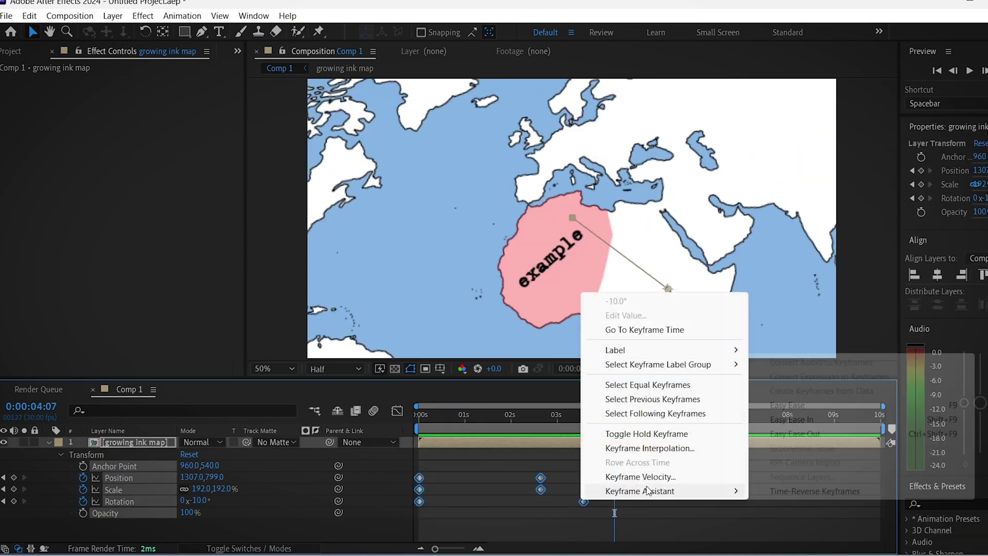
mouse_move(664, 491)
left_click(802, 406)
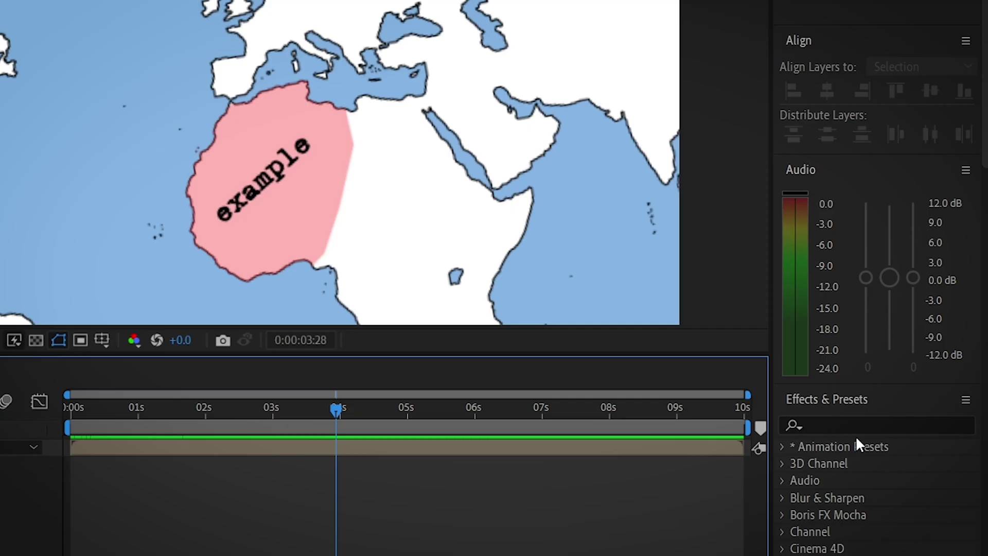
Step: Search Effects & Presets for 'basic 3d' and drop Basic 3D onto the growing ink map layer
left_click(961, 505)
type("basi")
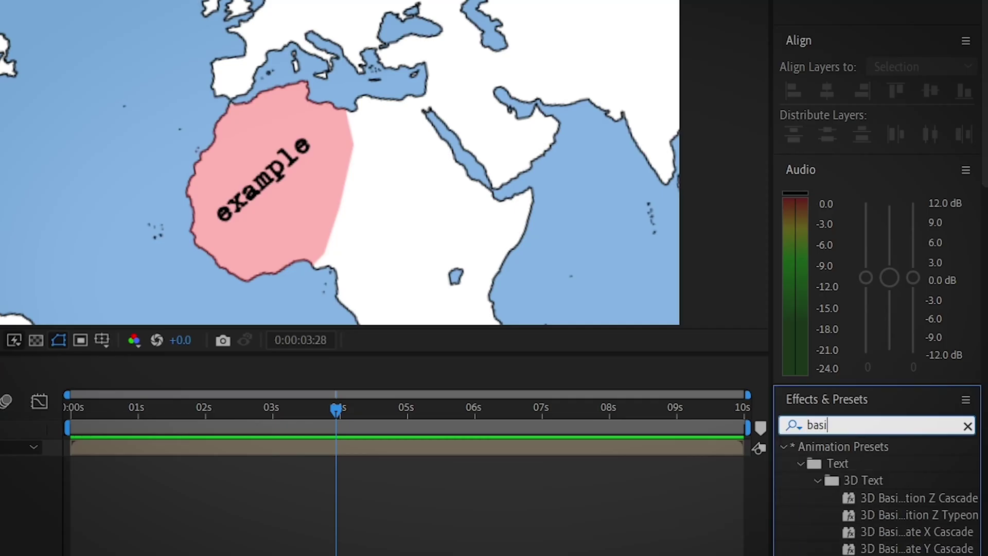
type("c 3d")
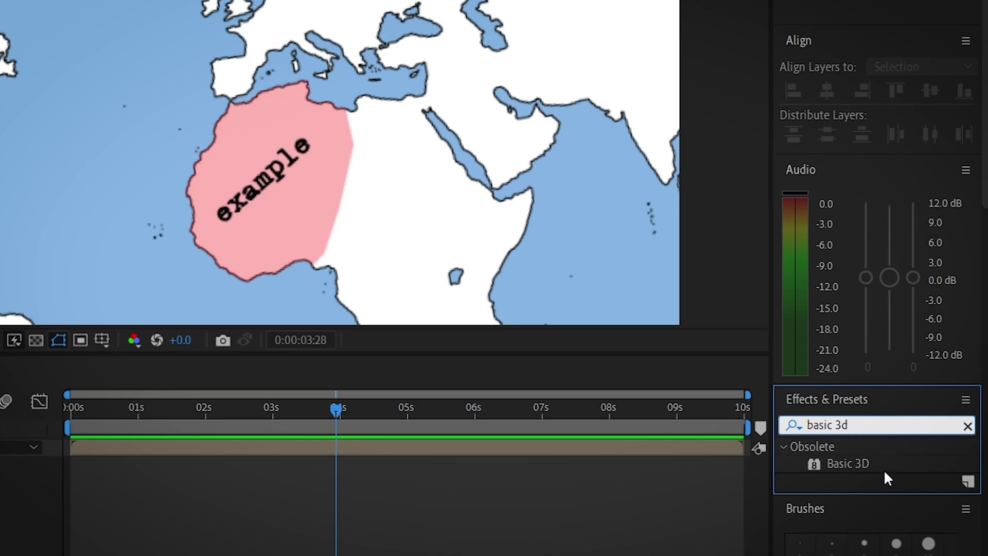
mouse_move(884, 466)
left_mouse_down()
mouse_move(942, 453)
mouse_move(186, 420)
mouse_move(139, 438)
mouse_move(165, 437)
left_mouse_up()
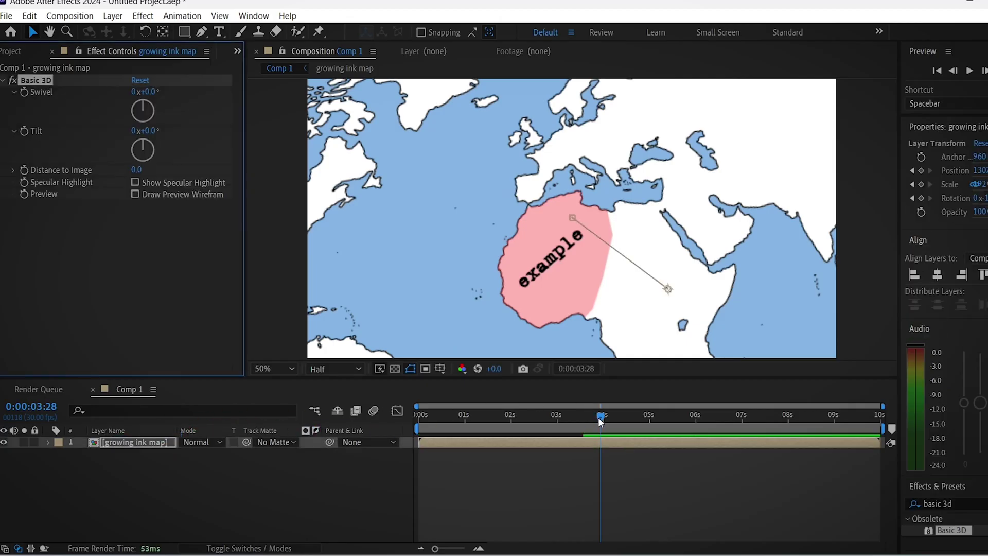
left_click_drag(601, 414, 366, 410)
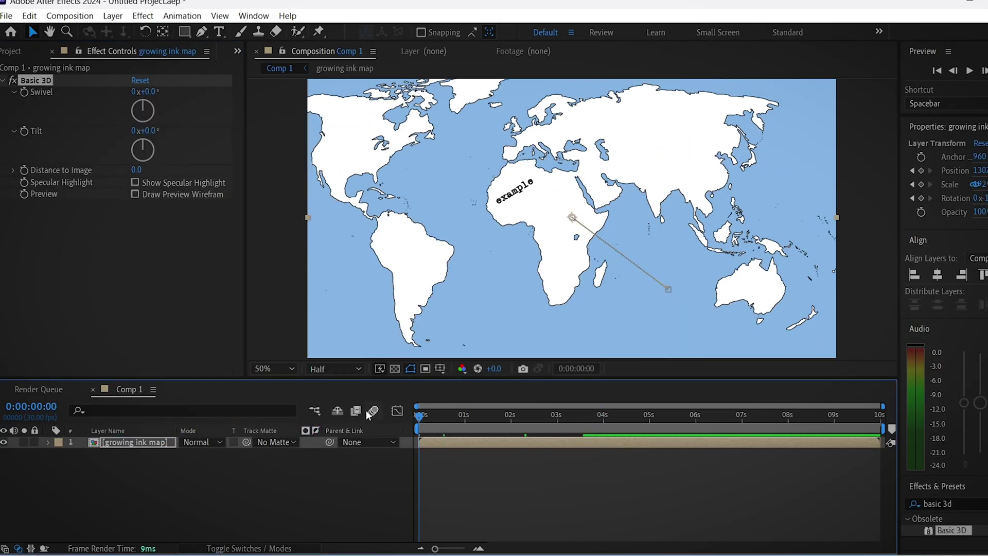
Step: Keyframe Swivel at 0:00, then set Swivel −23° and Tilt −21° at 6:04 and review at 5:17
left_click(24, 92)
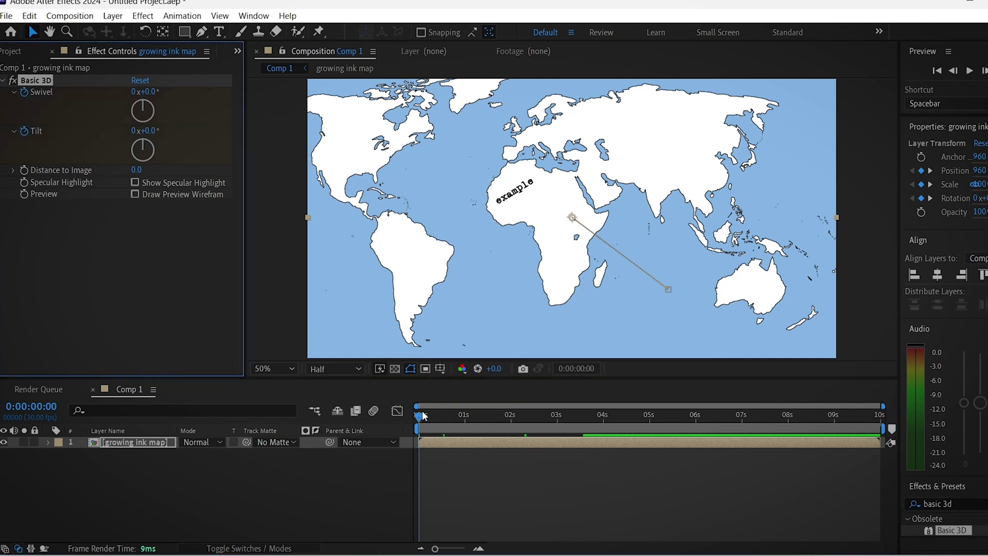
left_click_drag(423, 416, 708, 443)
left_click_drag(149, 92, 137, 94)
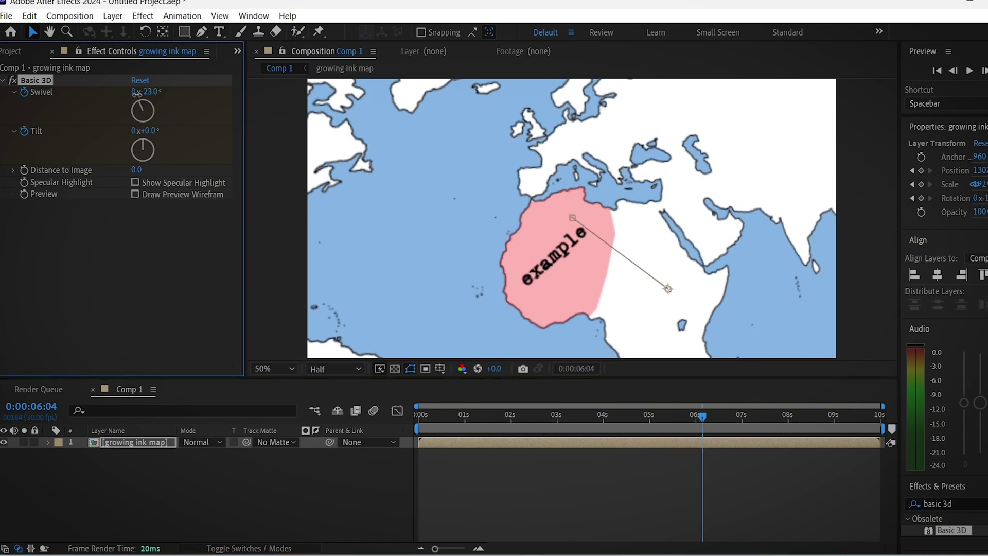
mouse_move(149, 131)
left_mouse_down()
mouse_move(135, 131)
mouse_move(142, 133)
left_mouse_up()
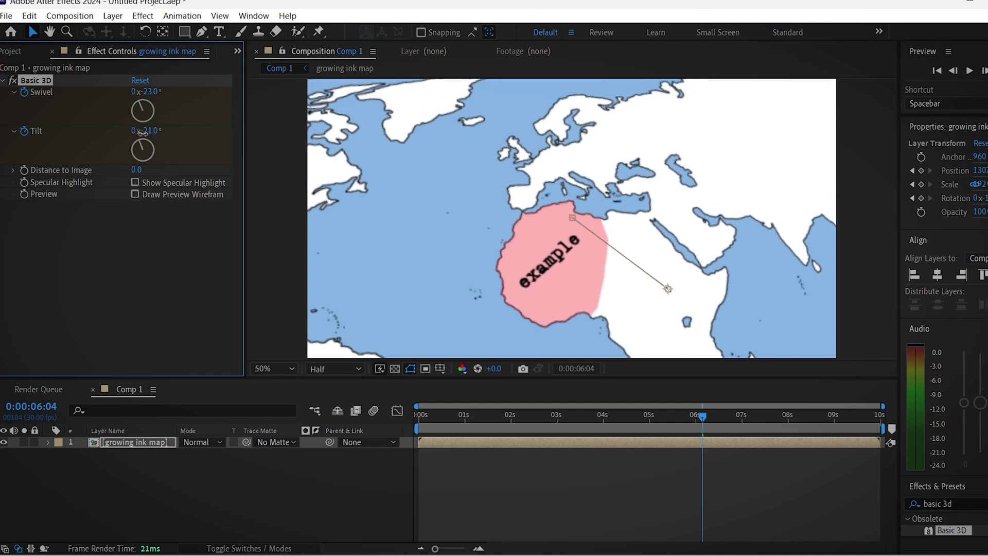
left_click(691, 414)
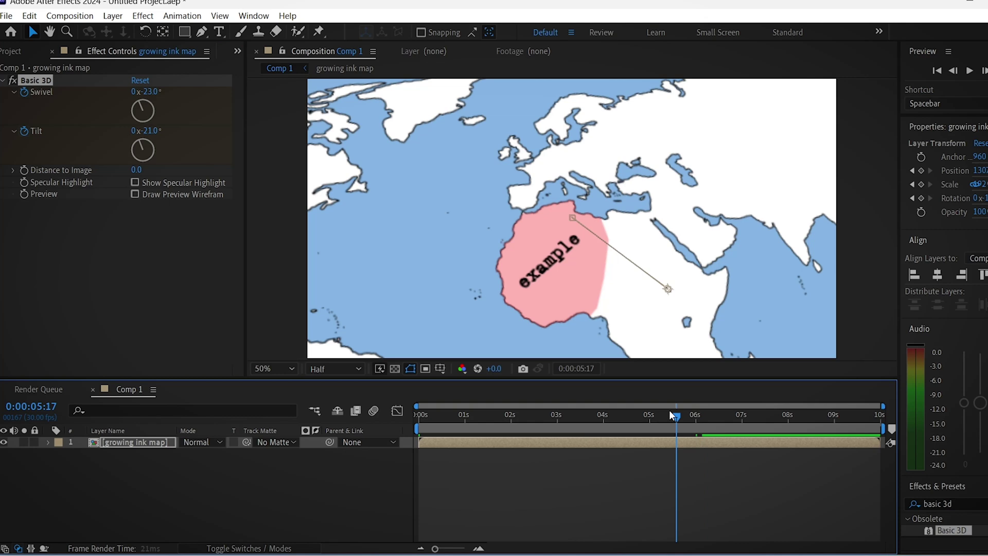